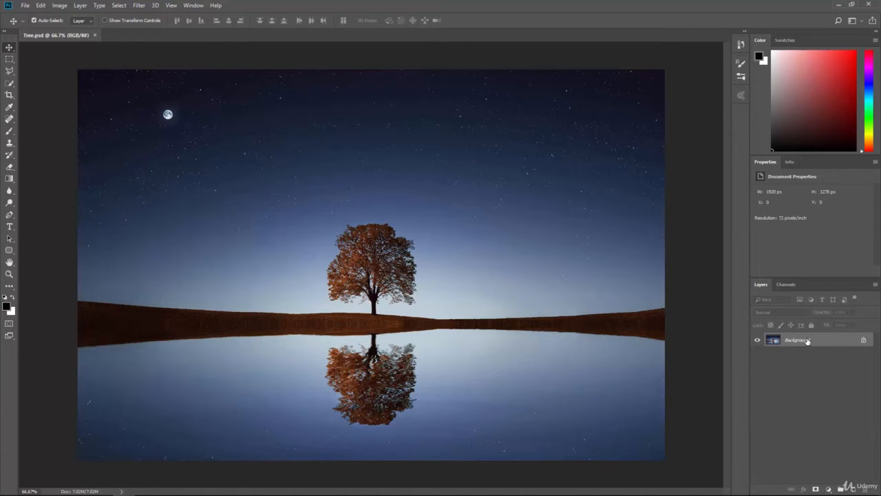
# Convert the locked Background into an editable layer named Tree, with an Orange color label and Normal blending mode.
pyautogui.doubleClick(814, 342)
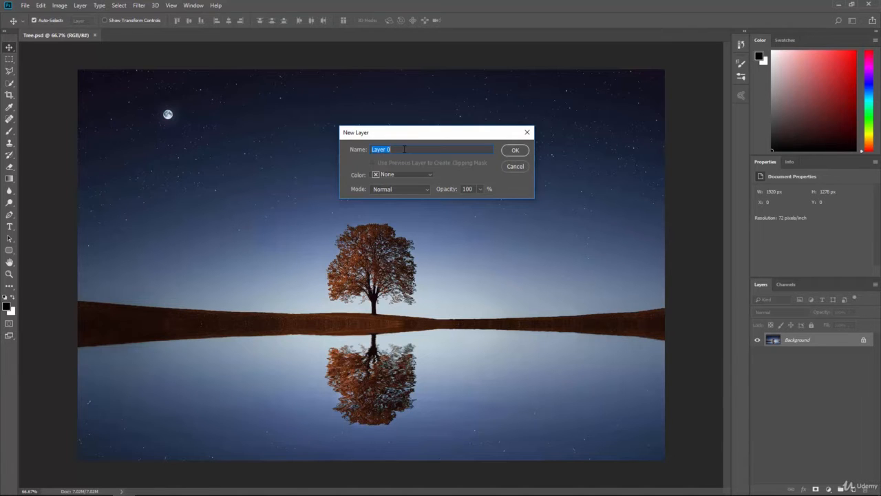
pyautogui.write('Tree')
pyautogui.click(391, 174)
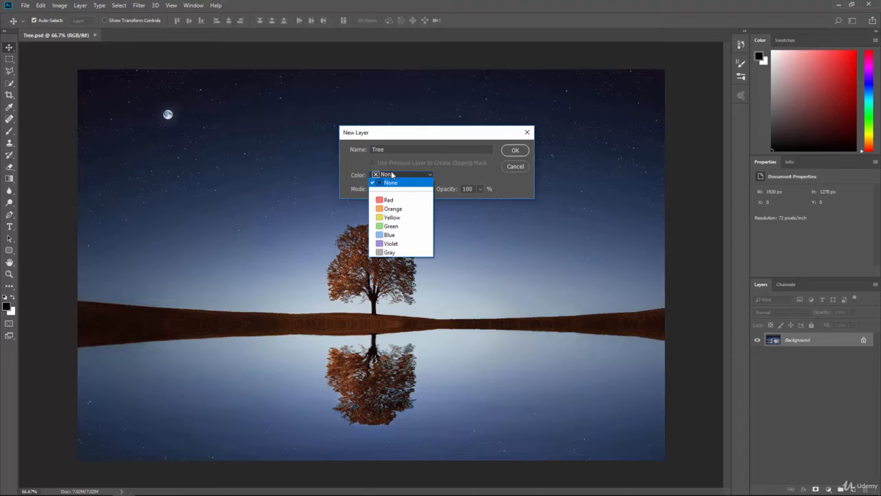
pyautogui.click(393, 209)
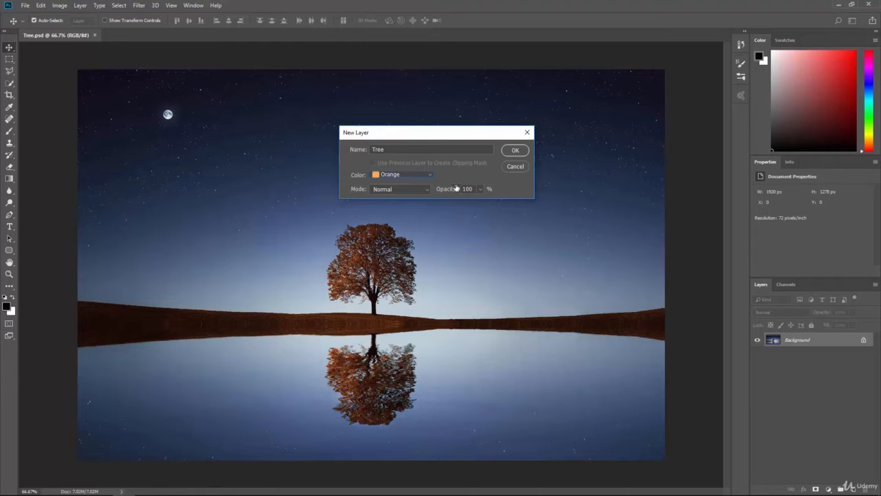
pyautogui.click(398, 190)
pyautogui.click(397, 194)
pyautogui.click(515, 150)
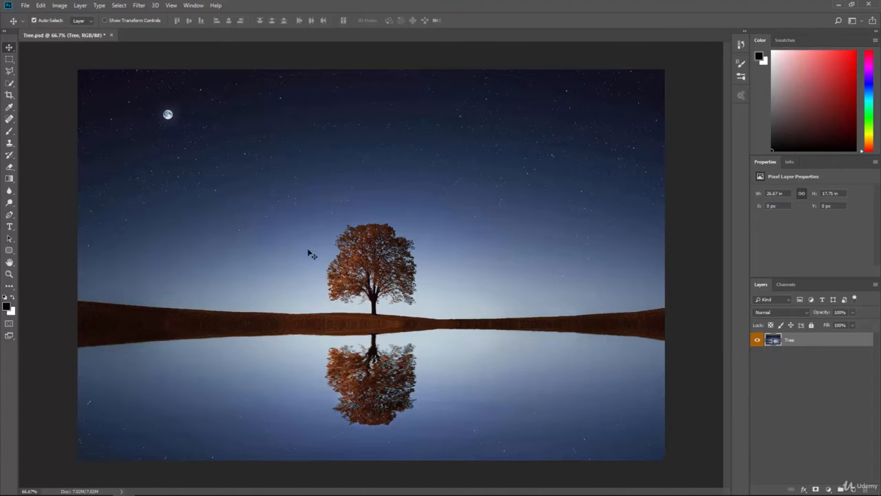
# Add a text layer reading "Tree" in the sky above the tree and delete that layer.
pyautogui.click(9, 226)
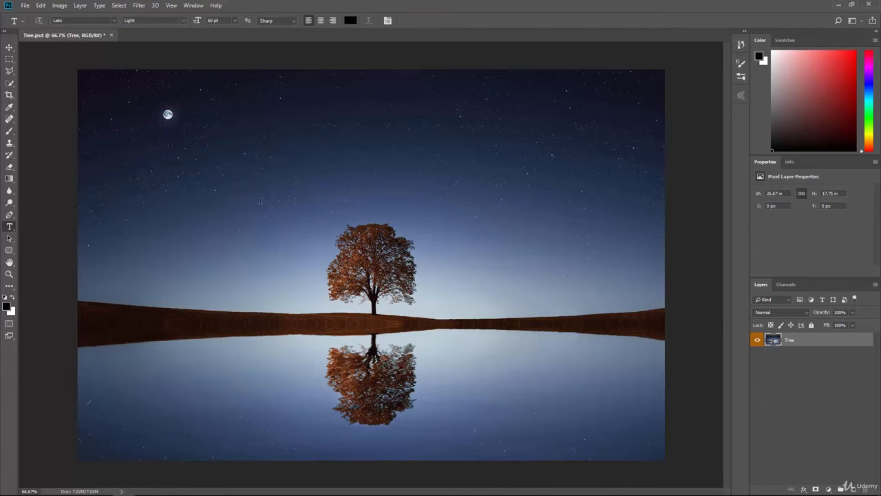
pyautogui.click(305, 176)
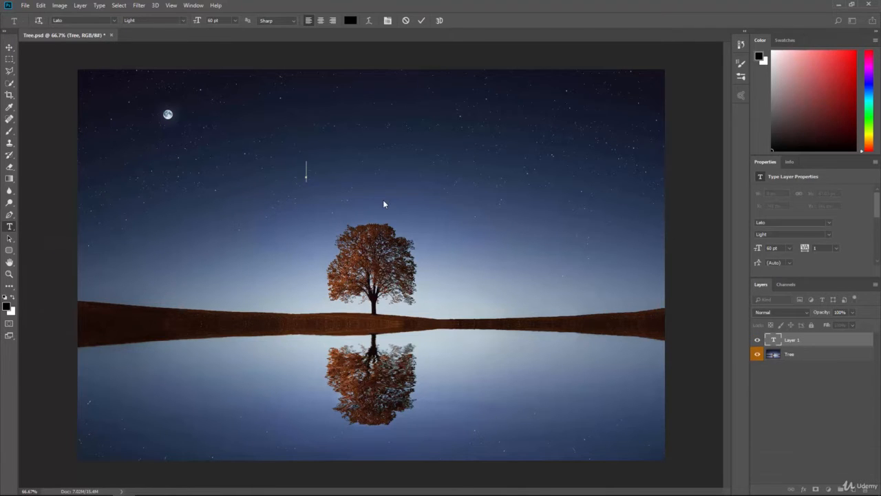
pyautogui.write('Tree')
pyautogui.click(9, 47)
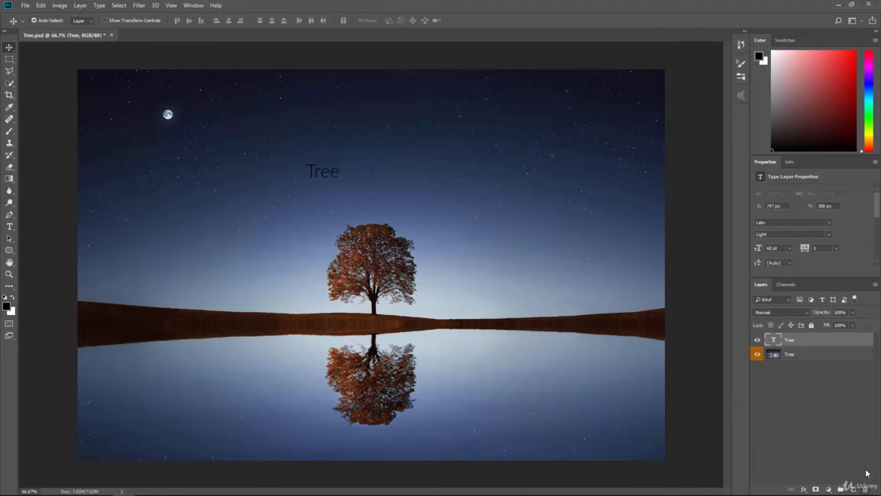
pyautogui.moveTo(798, 342); pyautogui.dragTo(865, 487)
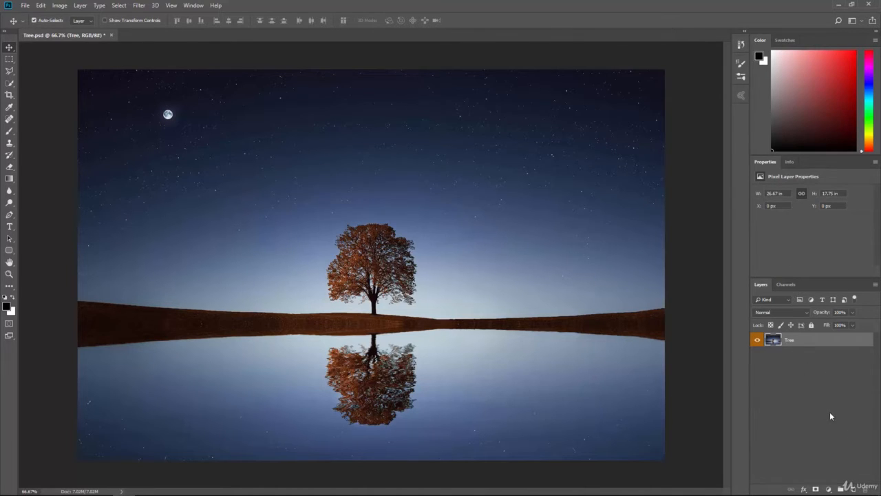
# Create a blank layer above the Tree layer and set the Brush tool's foreground color to red, ff0000.
pyautogui.click(853, 488)
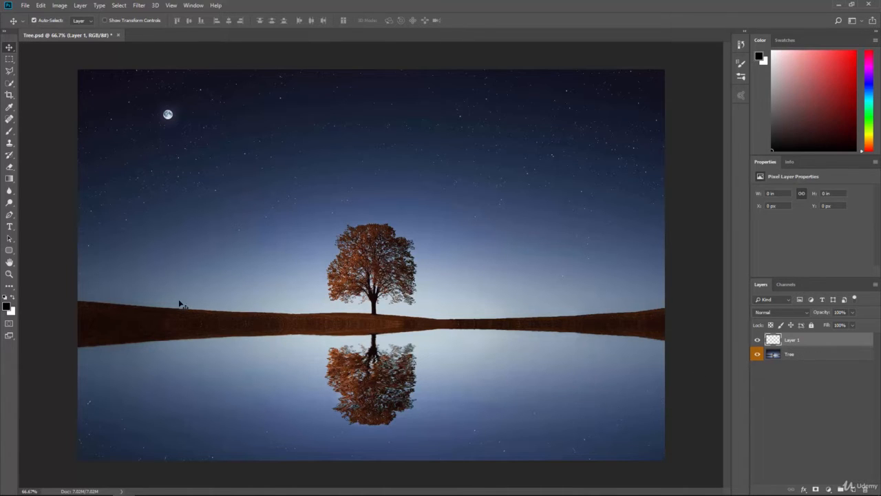
pyautogui.click(9, 130)
pyautogui.click(8, 307)
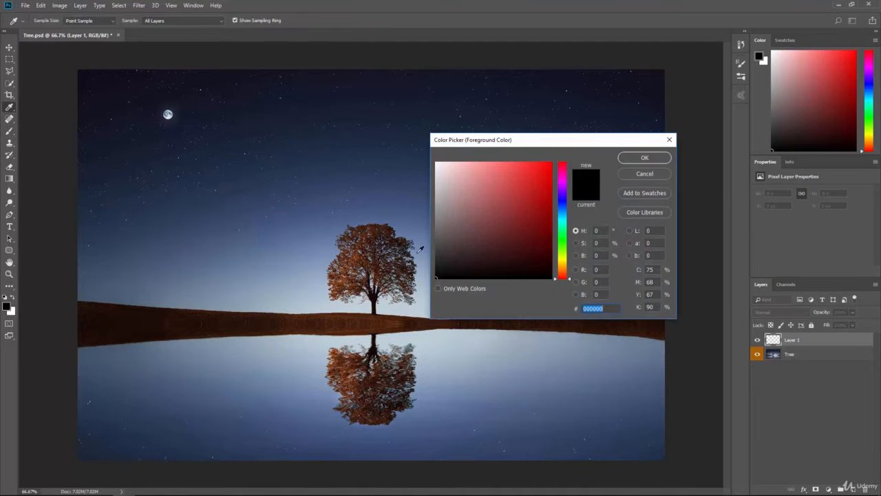
pyautogui.write('ff0000')
pyautogui.click(644, 158)
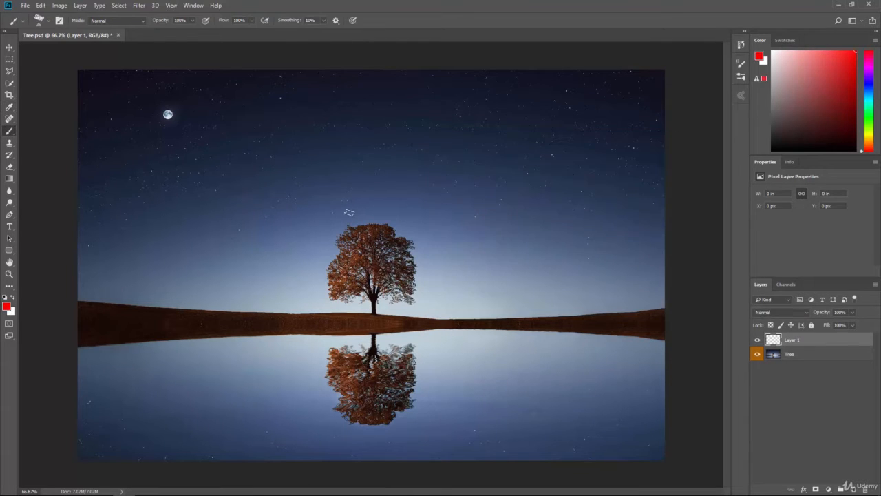
# Switch the Brush to the first round preset and paint a freehand red stroke about 872 by 374 px above the tree on Layer 1.
pyautogui.click(46, 23)
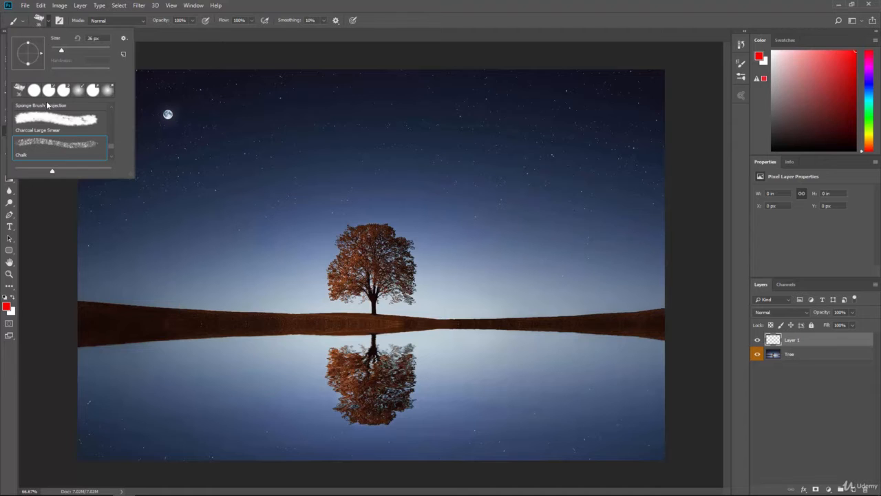
pyautogui.press('b')
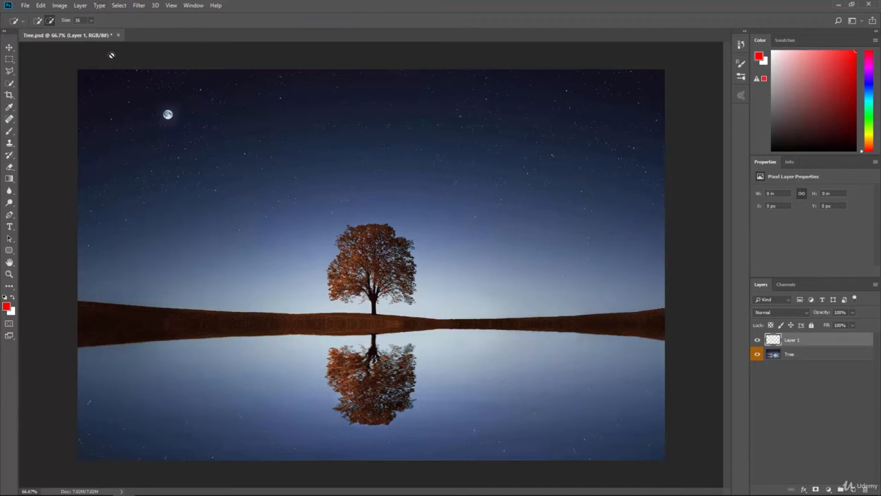
pyautogui.click(9, 130)
pyautogui.click(48, 23)
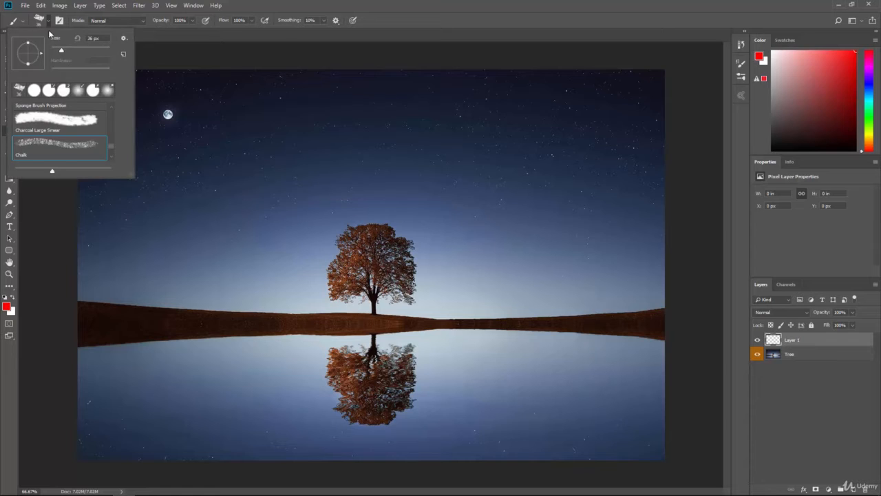
pyautogui.click(33, 90)
pyautogui.click(197, 53)
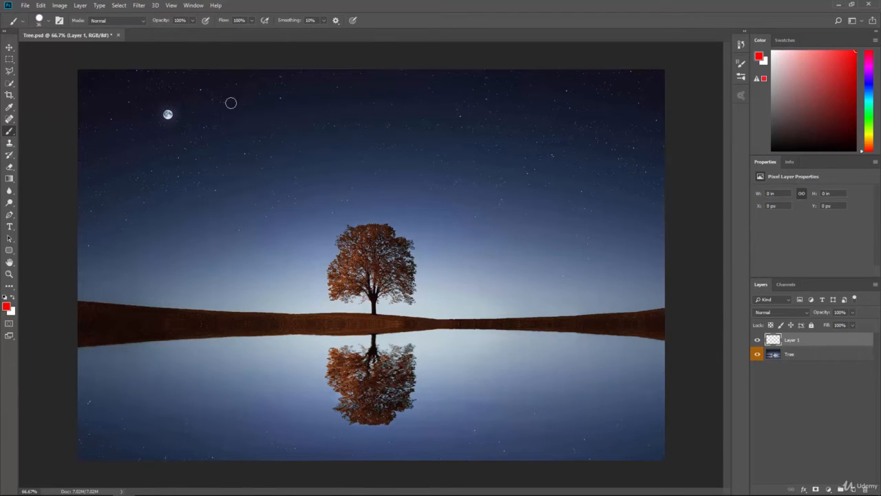
pyautogui.moveTo(261, 220)
pyautogui.mouseDown()
pyautogui.moveTo(344, 195)
pyautogui.moveTo(299, 209)
pyautogui.moveTo(382, 177)
pyautogui.moveTo(505, 190)
pyautogui.moveTo(517, 246)
pyautogui.mouseUp()
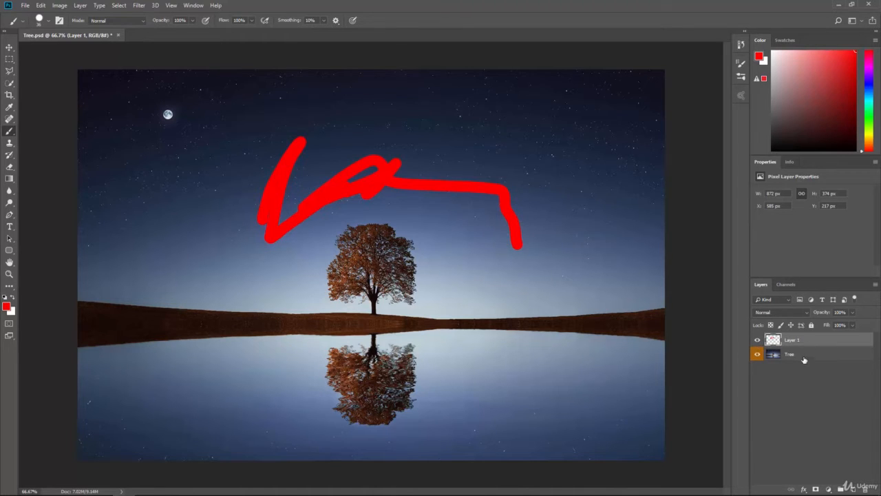
# With Layer 1 hidden, paint a red scribble across the tree directly on the Tree layer and undo it.
pyautogui.click(757, 339)
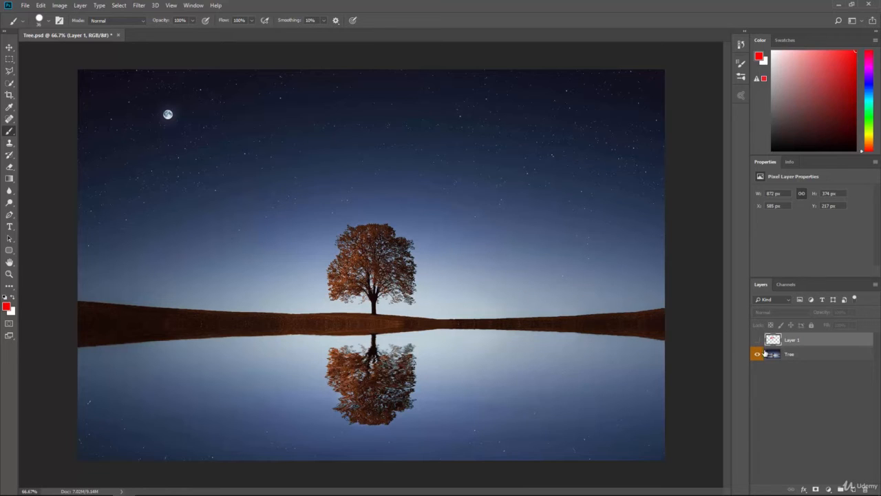
pyautogui.click(801, 356)
pyautogui.moveTo(563, 231)
pyautogui.mouseDown()
pyautogui.moveTo(464, 168)
pyautogui.moveTo(348, 283)
pyautogui.moveTo(296, 296)
pyautogui.mouseUp()
pyautogui.click(757, 353)
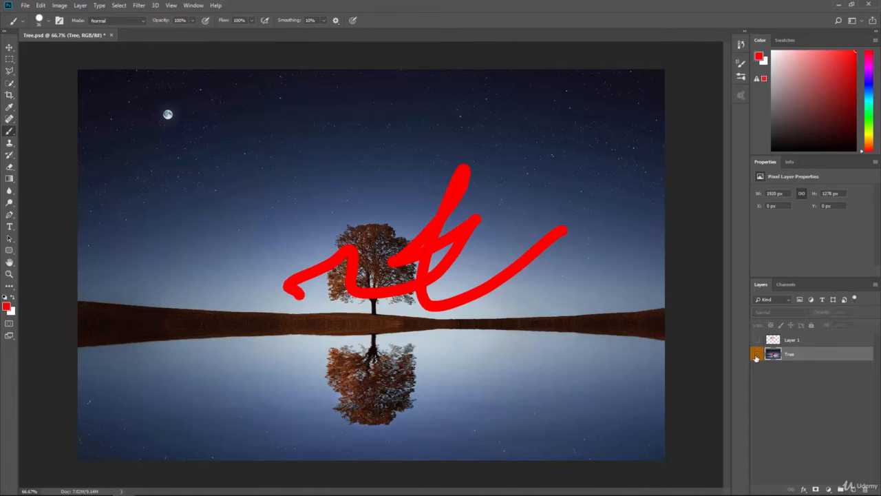
pyautogui.click(757, 354)
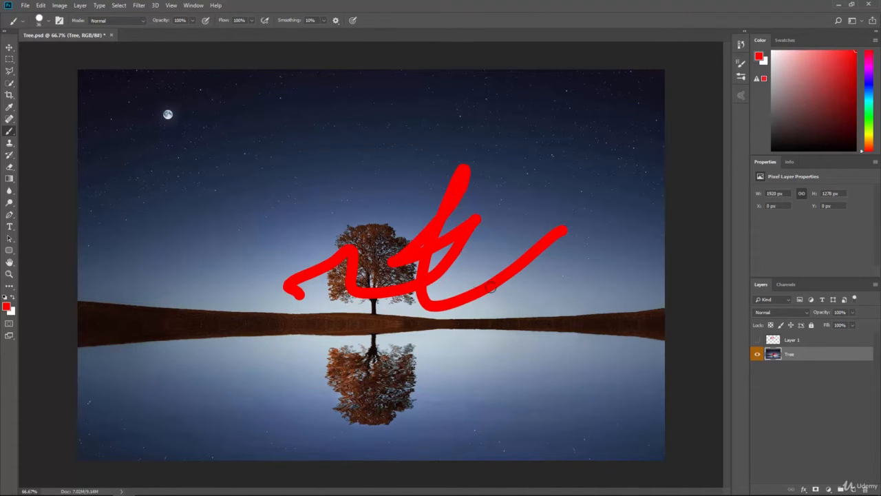
pyautogui.hotkey('ctrl', 'z')
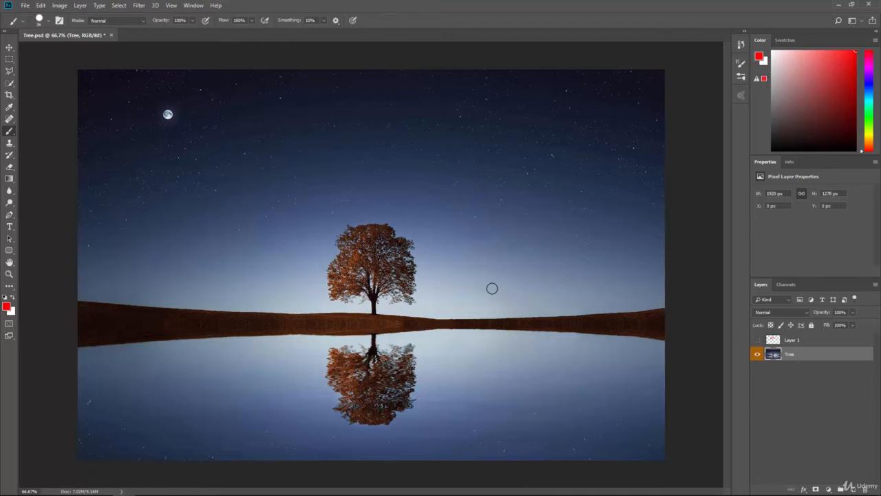
# Make Layer 1 visible again and delete it, keeping only the Tree layer.
pyautogui.click(758, 340)
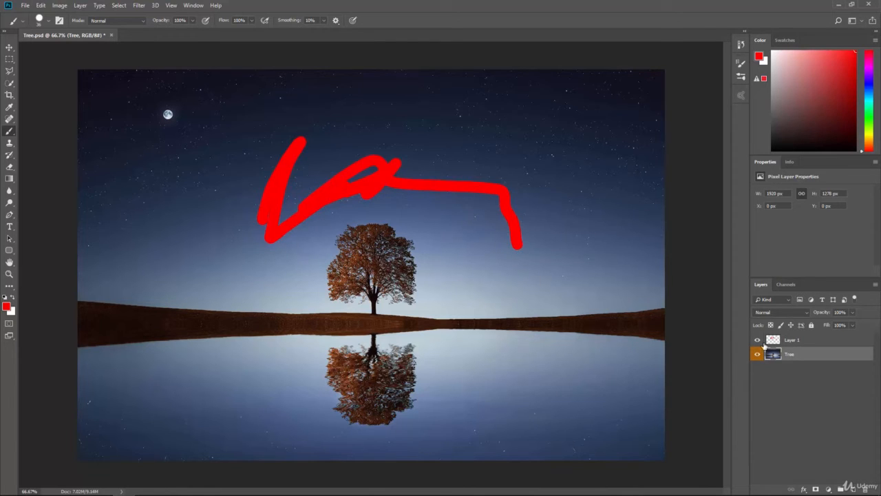
pyautogui.click(812, 342)
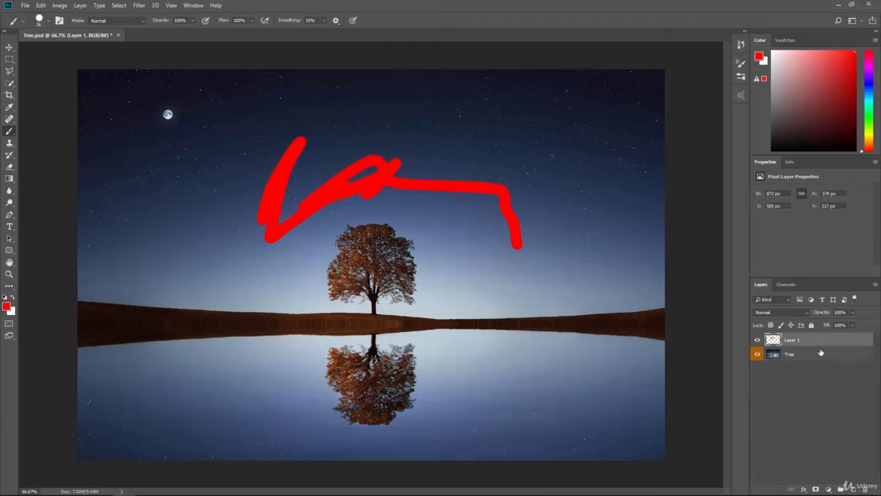
pyautogui.click(865, 488)
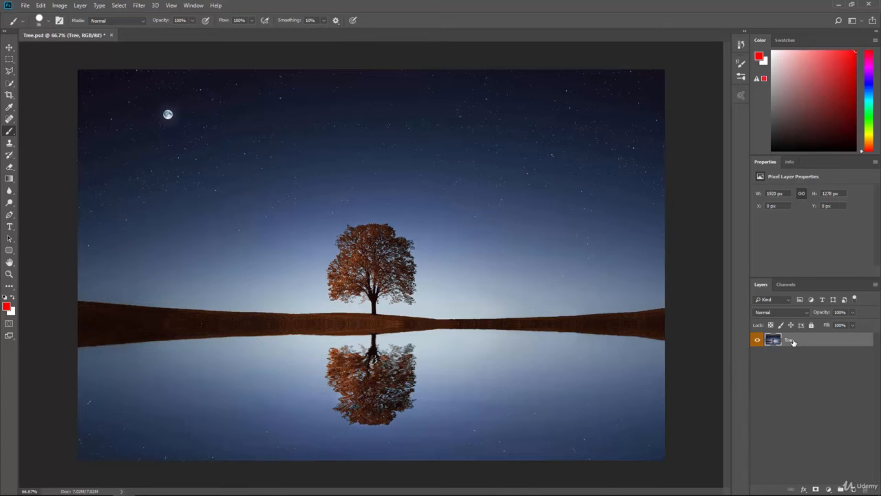
# Duplicate the Tree layer, and with the original hidden, paint a freehand red line over the tree on the copy.
pyautogui.moveTo(793, 342); pyautogui.dragTo(853, 487)
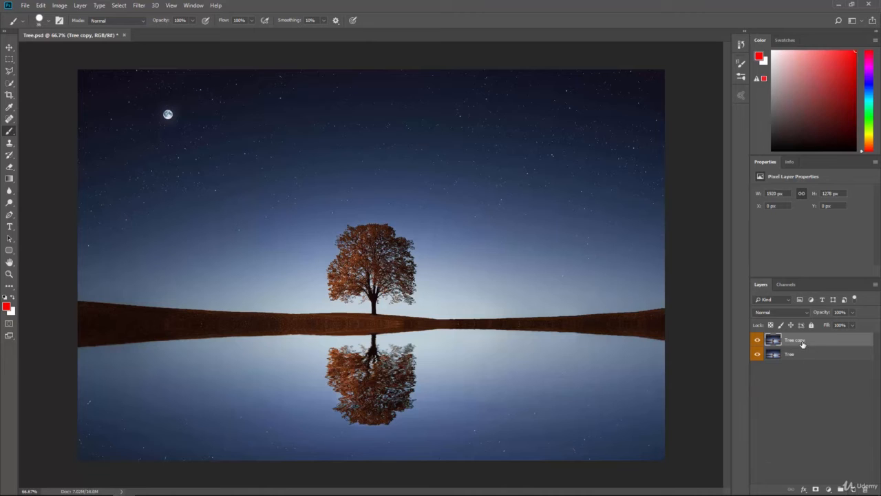
pyautogui.doubleClick(795, 340)
pyautogui.click(796, 371)
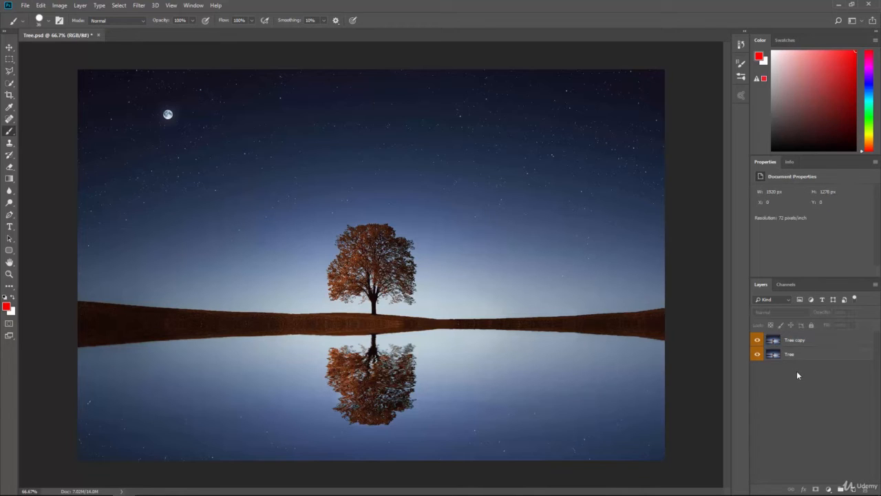
pyautogui.click(803, 344)
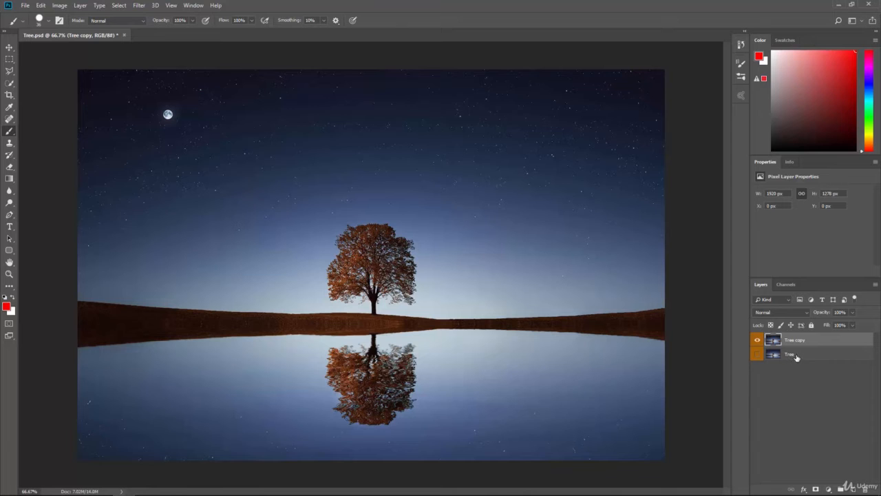
pyautogui.click(758, 340)
pyautogui.click(758, 354)
pyautogui.click(757, 340)
pyautogui.moveTo(251, 213)
pyautogui.mouseDown()
pyautogui.moveTo(337, 245)
pyautogui.moveTo(380, 211)
pyautogui.moveTo(529, 233)
pyautogui.moveTo(531, 331)
pyautogui.moveTo(567, 319)
pyautogui.mouseUp()
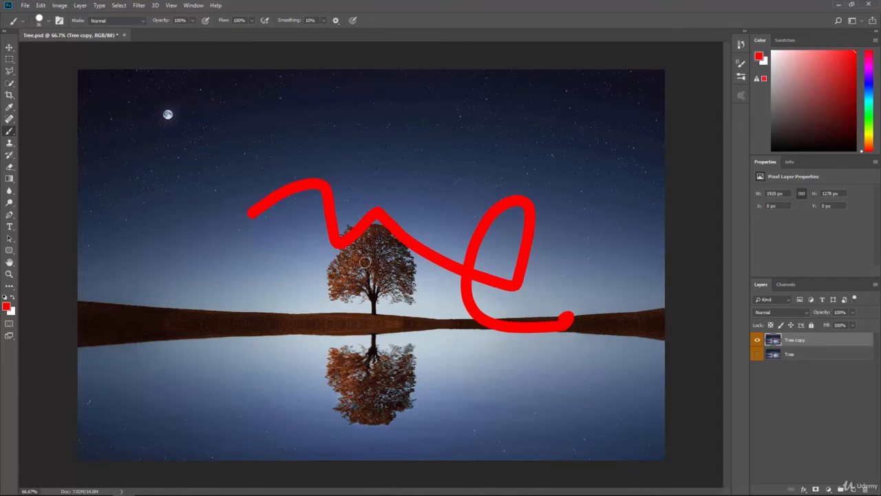
# Compare the painted copy with the original by toggling the visibility of both layers, and delete the Tree copy layer.
pyautogui.click(758, 341)
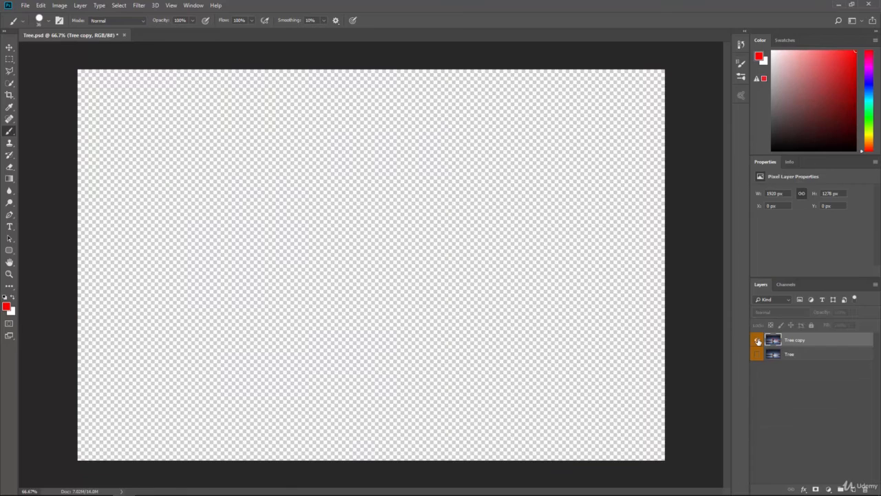
pyautogui.click(758, 342)
pyautogui.click(758, 341)
pyautogui.click(758, 355)
pyautogui.click(758, 341)
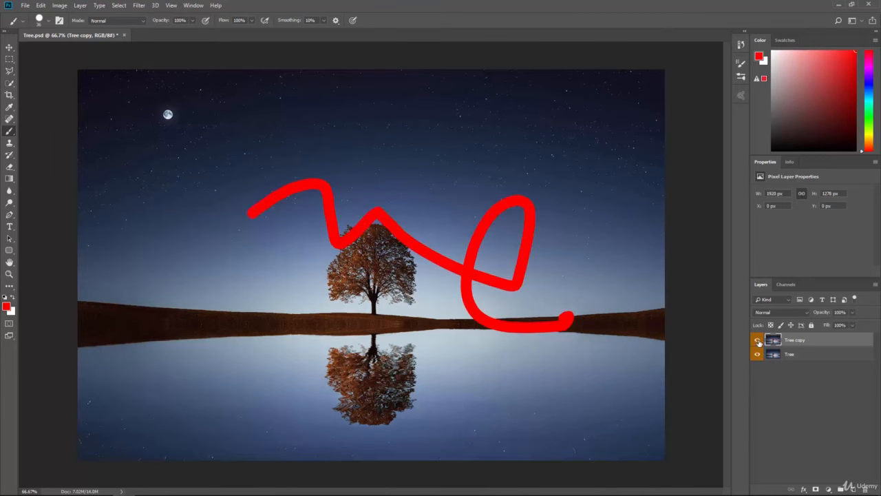
pyautogui.click(758, 341)
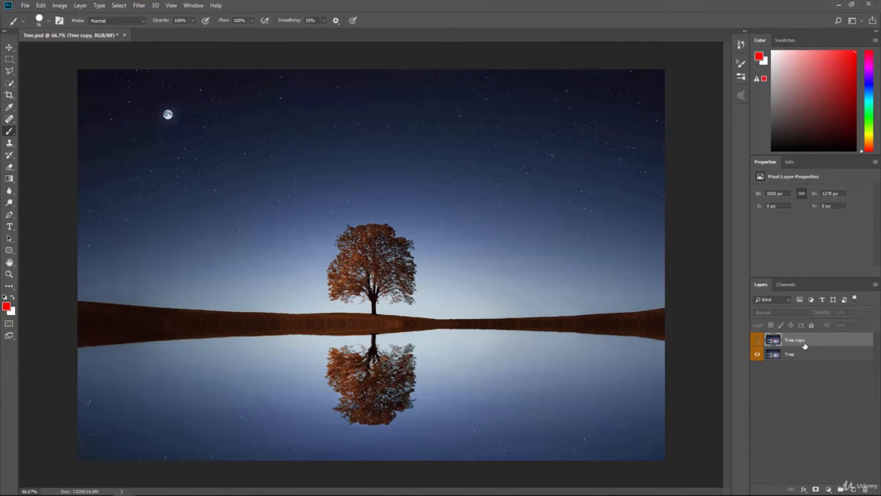
pyautogui.moveTo(810, 342); pyautogui.dragTo(865, 489)
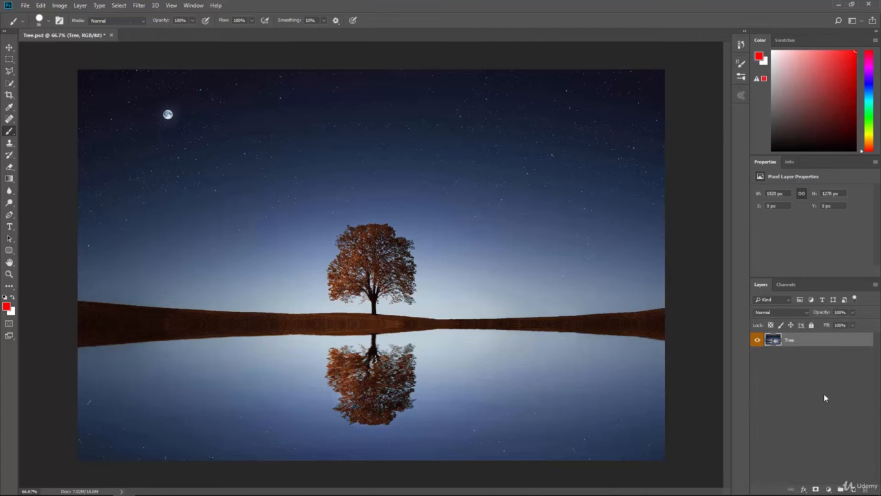
# Change the Tree layer's color label to Red.
pyautogui.rightClick(791, 342)
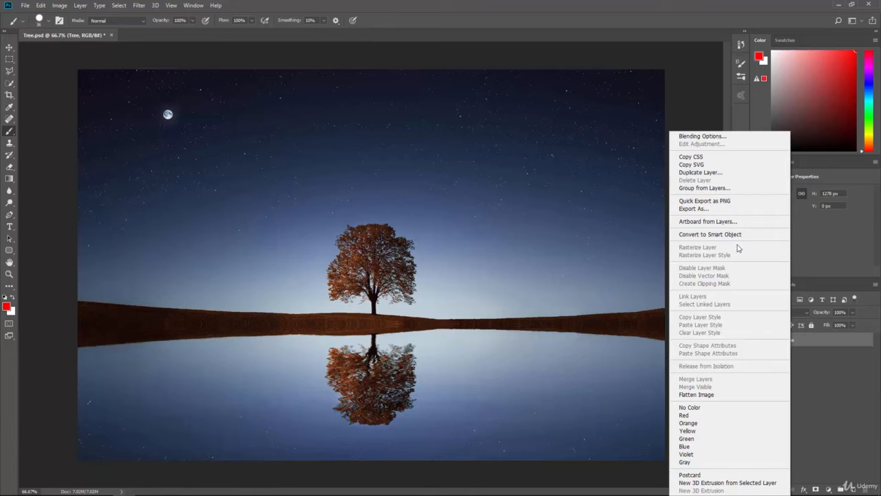
pyautogui.click(701, 415)
pyautogui.rightClick(799, 342)
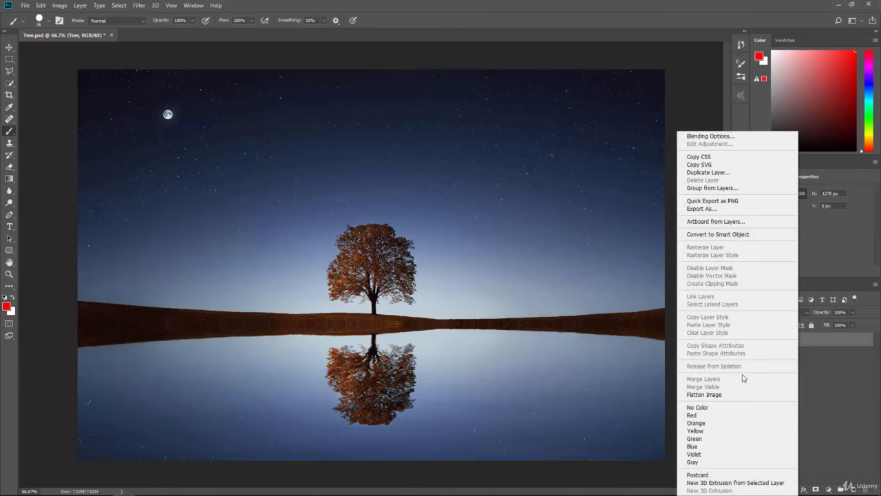
pyautogui.click(798, 415)
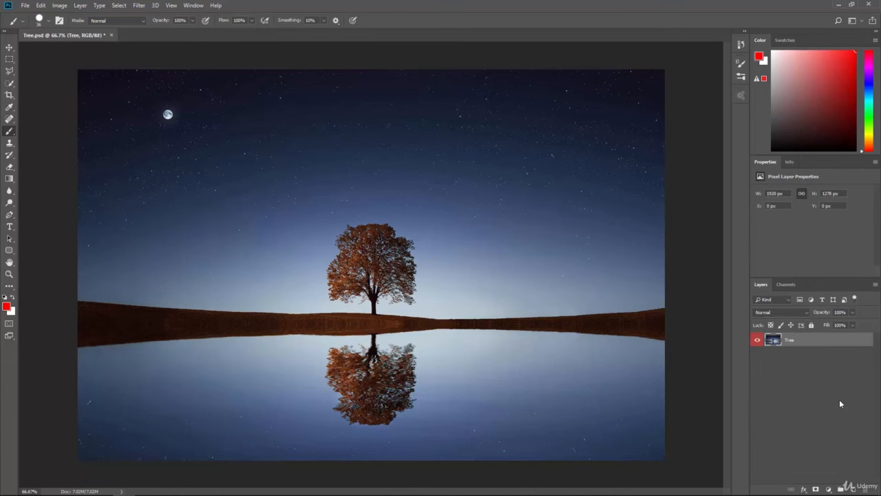
pyautogui.click(875, 285)
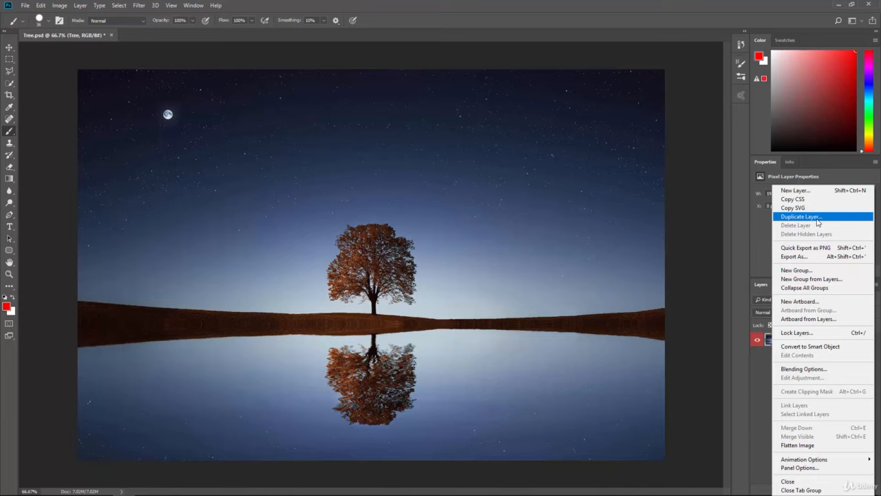
pyautogui.click(756, 255)
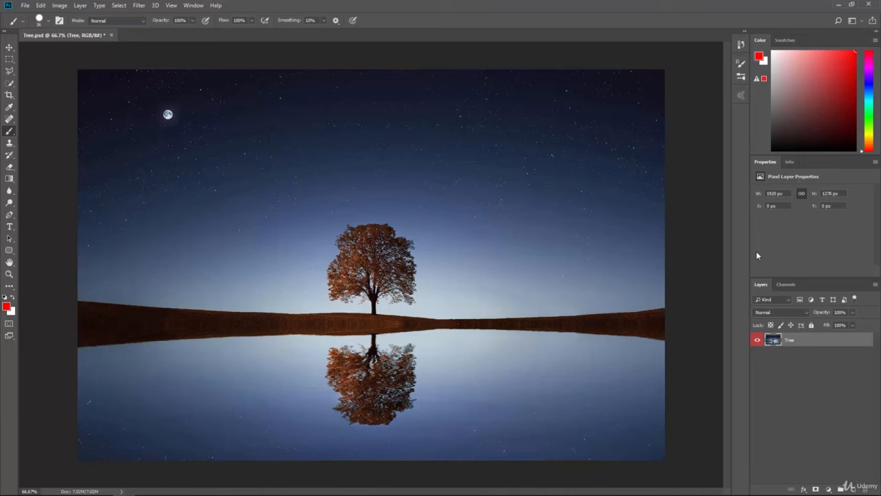
pyautogui.click(80, 5)
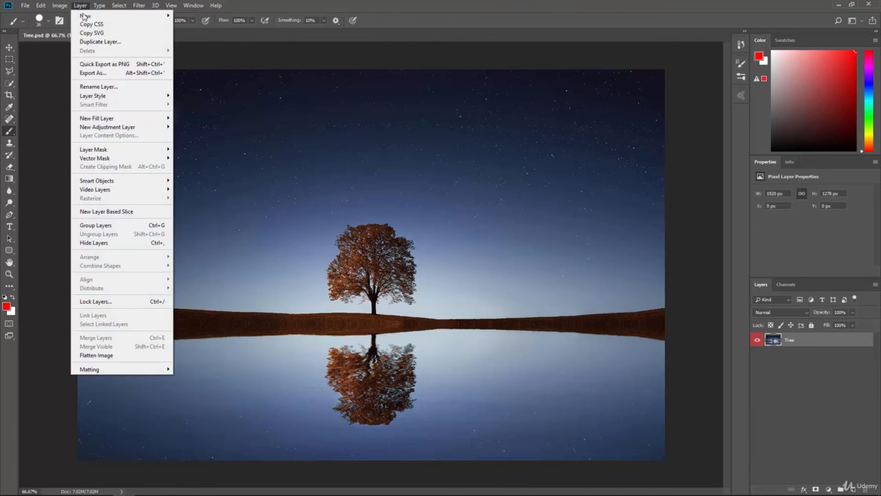
pyautogui.moveTo(86, 16)
pyautogui.click(304, 4)
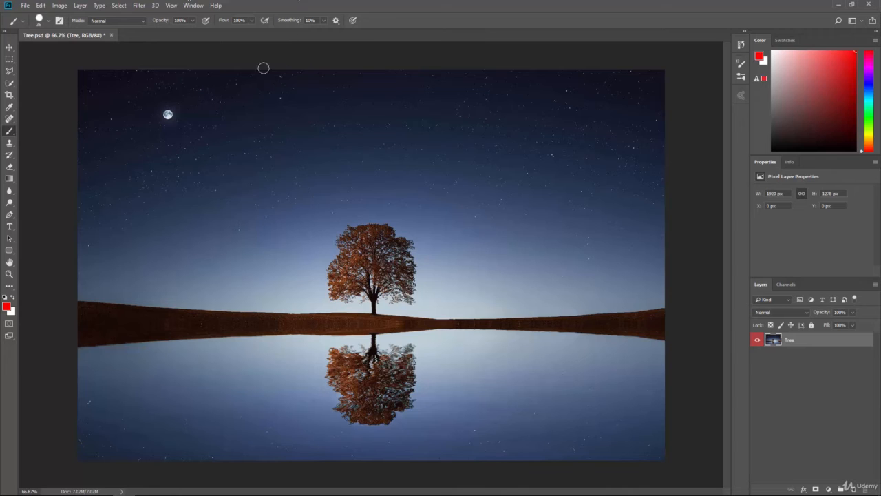
# Use Select and Mask to brush-select the night sky above the horizon and output it as a New Layer.
pyautogui.click(115, 4)
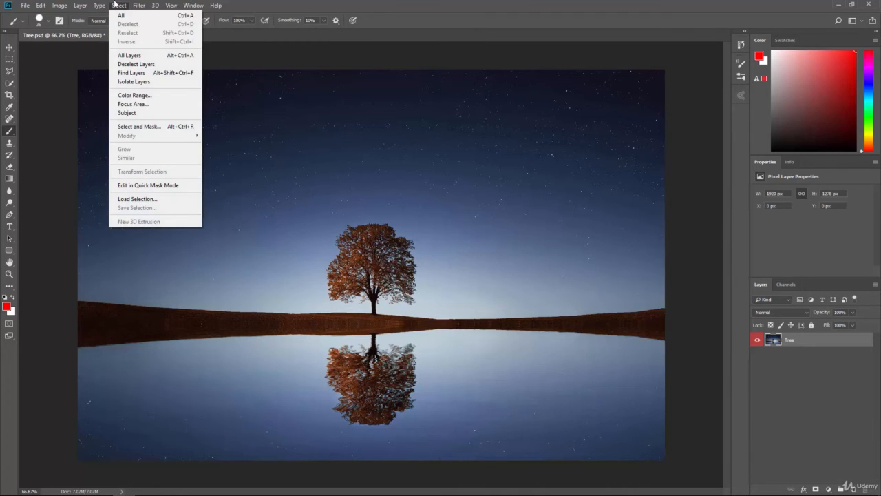
pyautogui.click(128, 126)
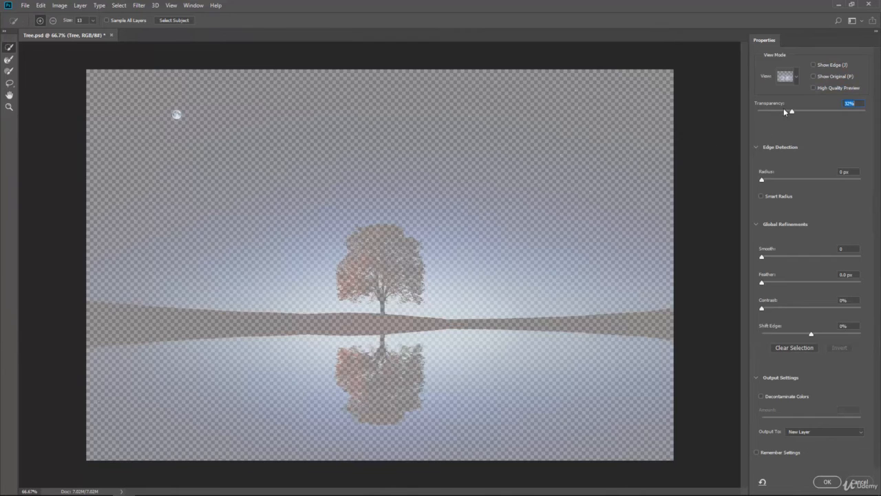
pyautogui.moveTo(561, 146)
pyautogui.mouseDown()
pyautogui.moveTo(408, 138)
pyautogui.moveTo(423, 167)
pyautogui.mouseUp()
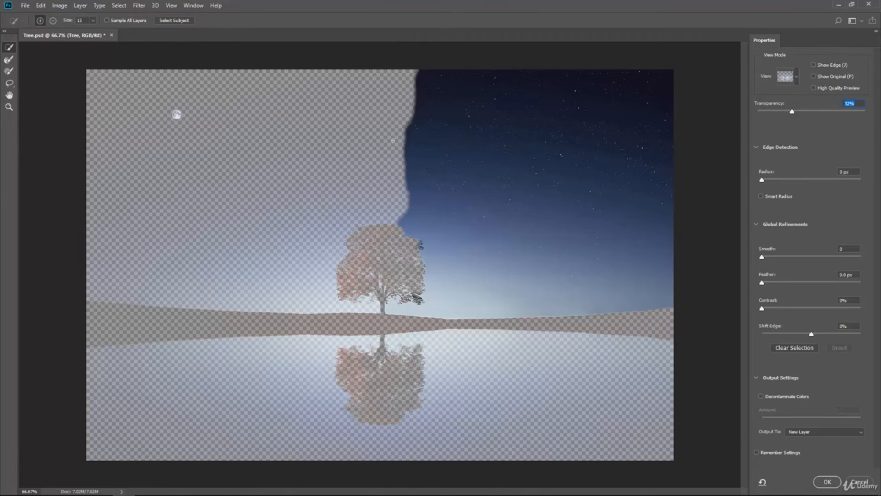
pyautogui.moveTo(393, 141); pyautogui.dragTo(316, 157)
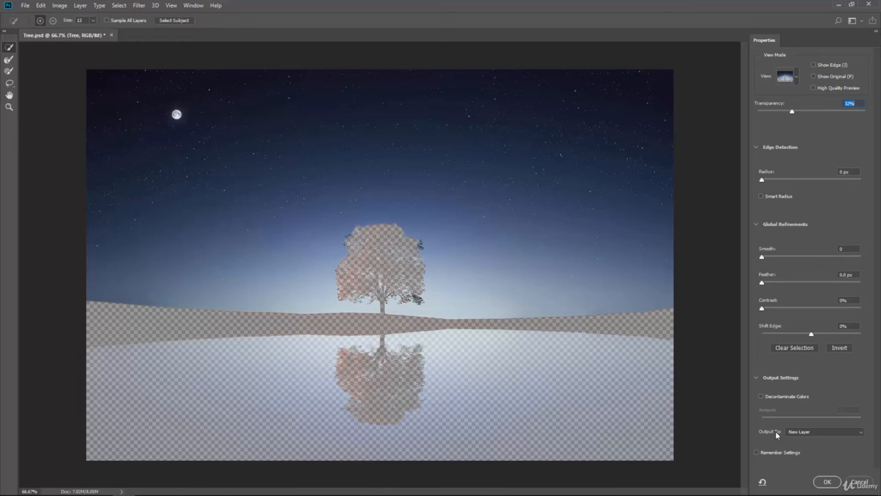
pyautogui.click(820, 433)
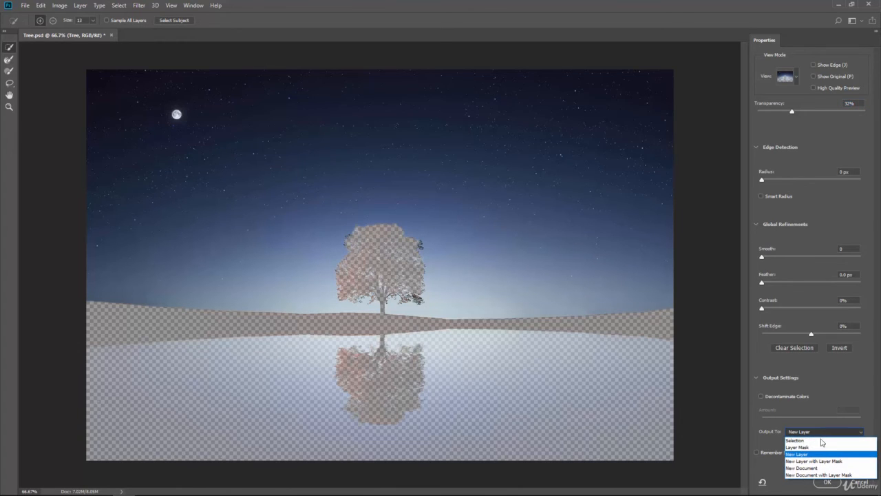
pyautogui.click(819, 440)
pyautogui.click(812, 432)
pyautogui.click(813, 456)
pyautogui.click(833, 486)
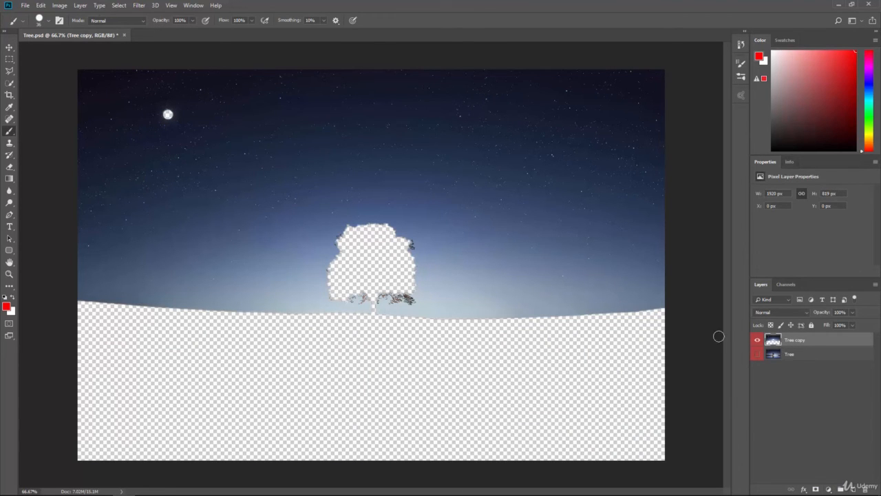
# Compare the cut-out sky on the Tree copy layer with the original Tree layer by toggling each layer's visibility.
pyautogui.click(757, 340)
pyautogui.click(757, 355)
pyautogui.click(793, 357)
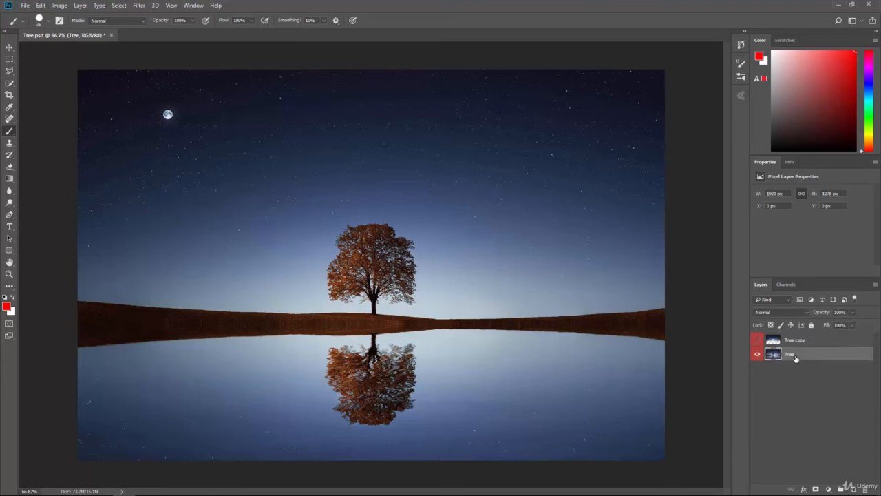
pyautogui.click(758, 354)
pyautogui.click(794, 345)
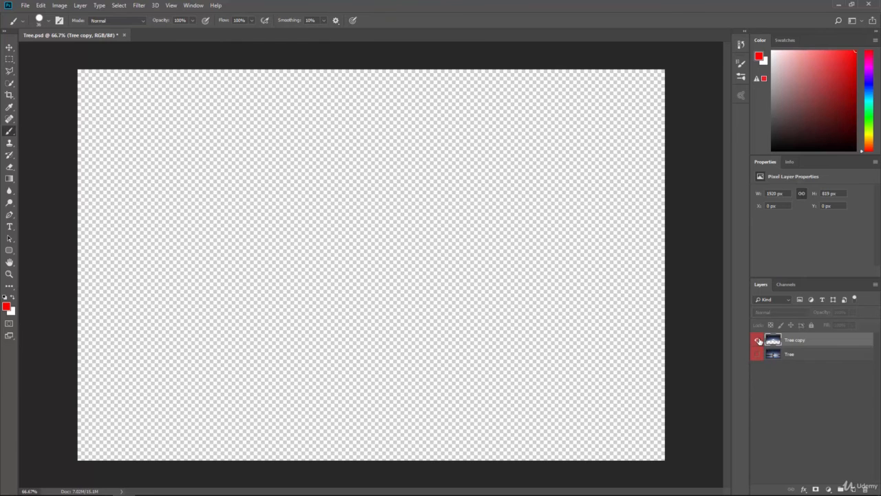
pyautogui.click(757, 340)
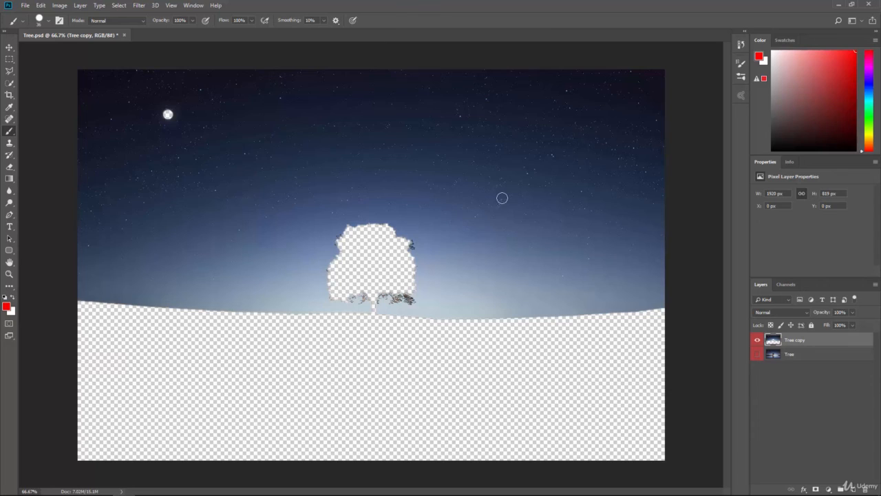
# Delete the Tree copy layer and make the Tree layer visible again.
pyautogui.press('Delete')
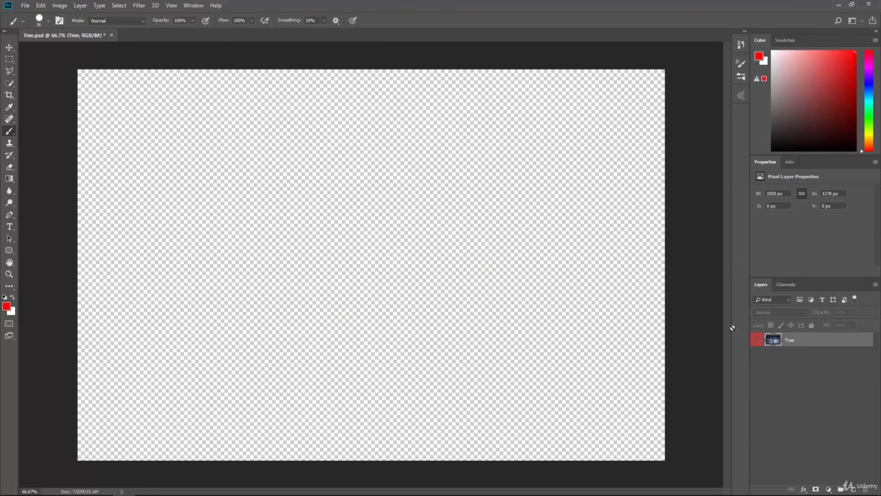
pyautogui.click(757, 339)
# Select the night sky again with Select and Mask and output it as a New Layer with Layer Mask.
pyautogui.click(118, 5)
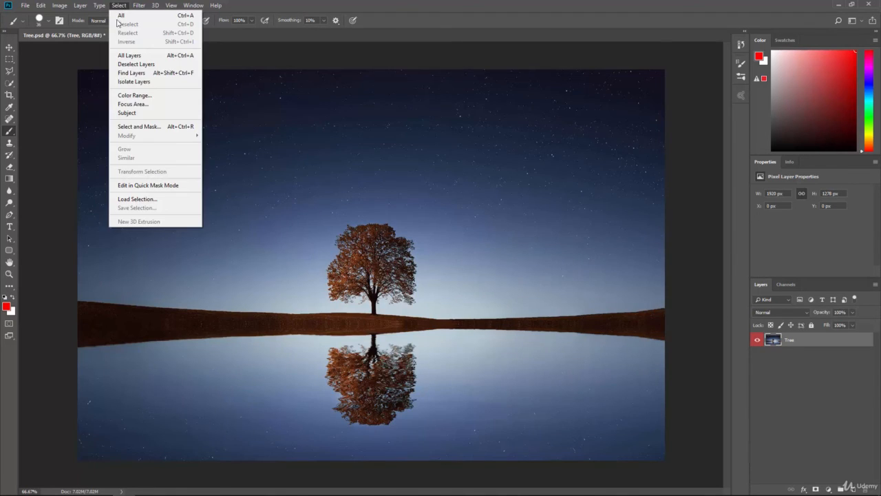
pyautogui.click(140, 127)
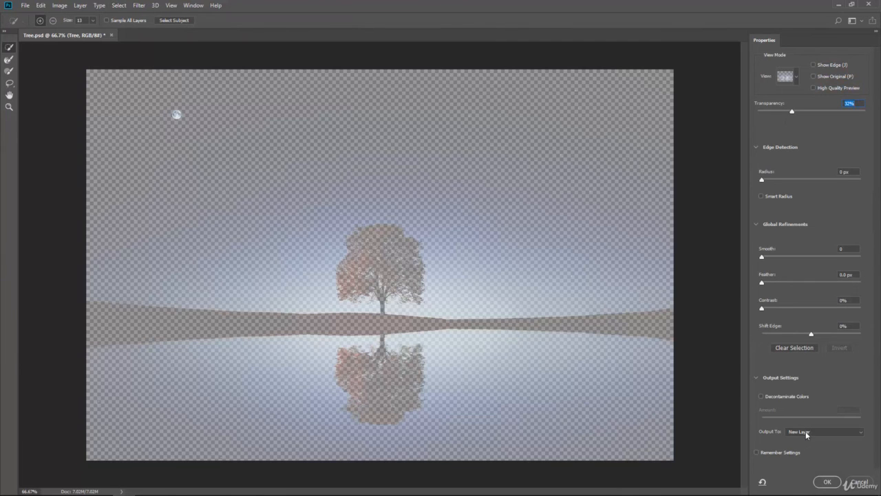
pyautogui.click(807, 432)
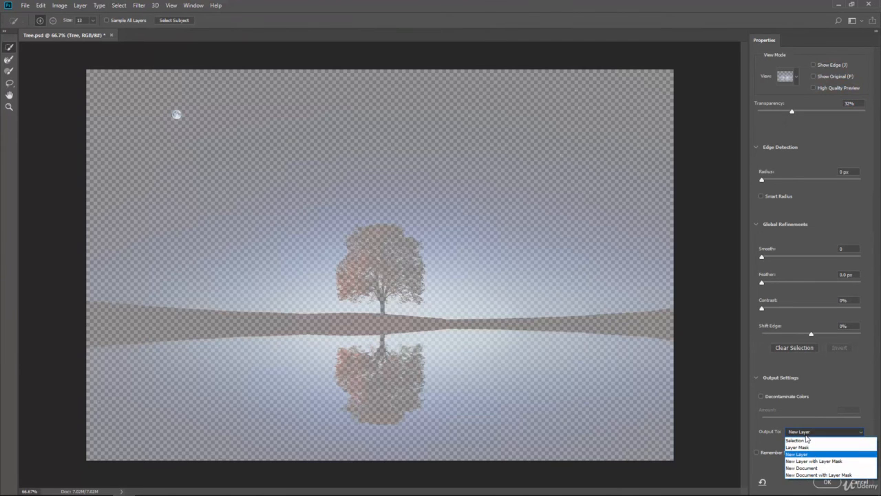
pyautogui.click(814, 462)
pyautogui.moveTo(603, 236); pyautogui.dragTo(542, 173)
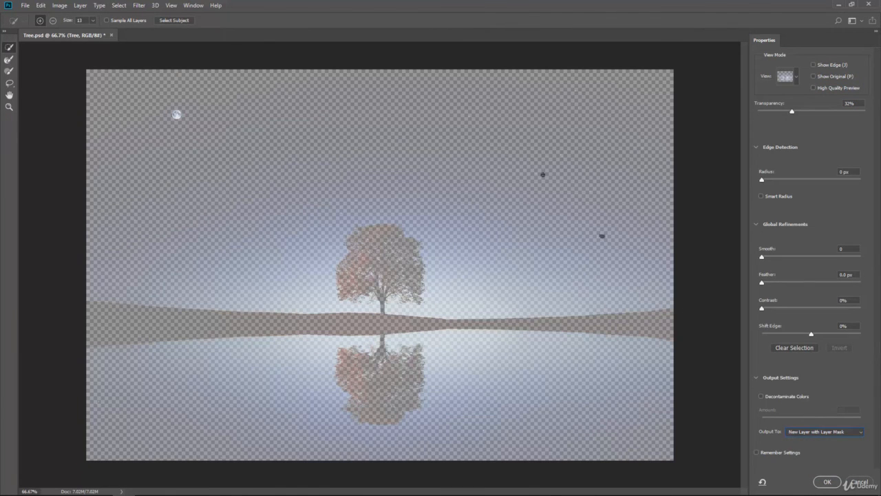
pyautogui.moveTo(238, 126); pyautogui.dragTo(192, 145)
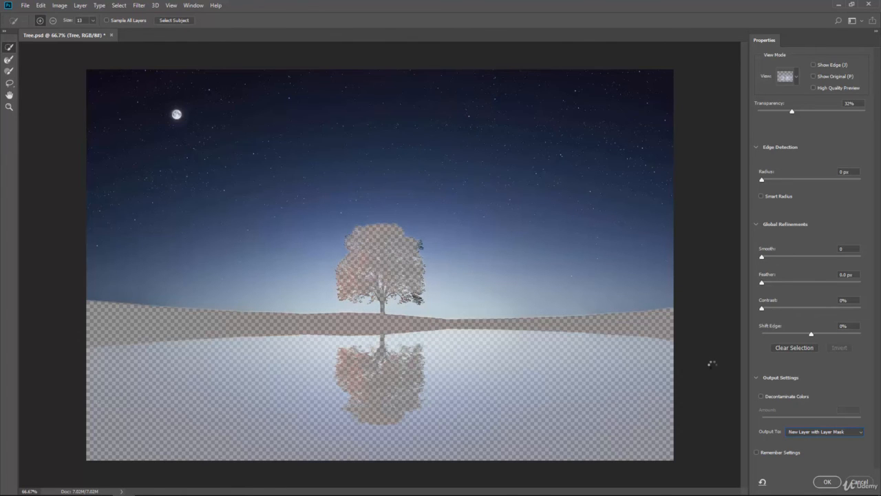
pyautogui.click(827, 481)
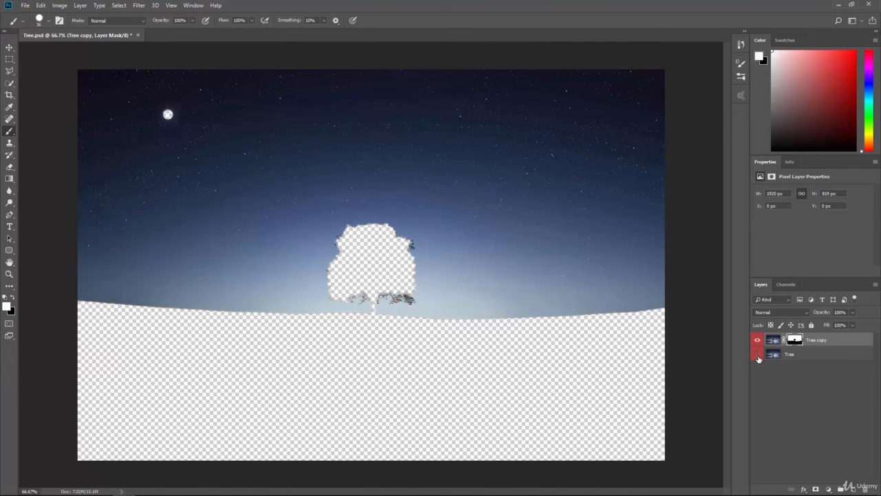
# Compare the original Tree layer with the masked copy by toggling their visibility, ending with only the masked copy shown.
pyautogui.keyDown('alt'); pyautogui.click(759, 357); pyautogui.keyUp('alt')
pyautogui.click(758, 353)
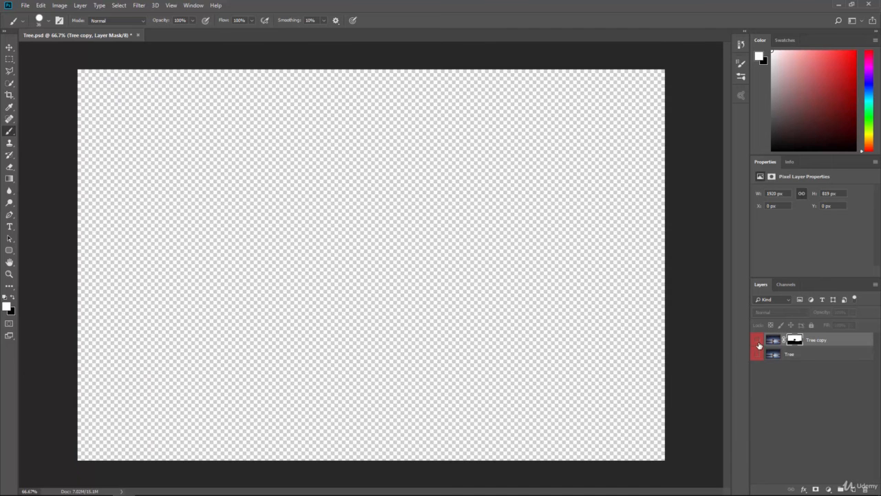
pyautogui.click(758, 341)
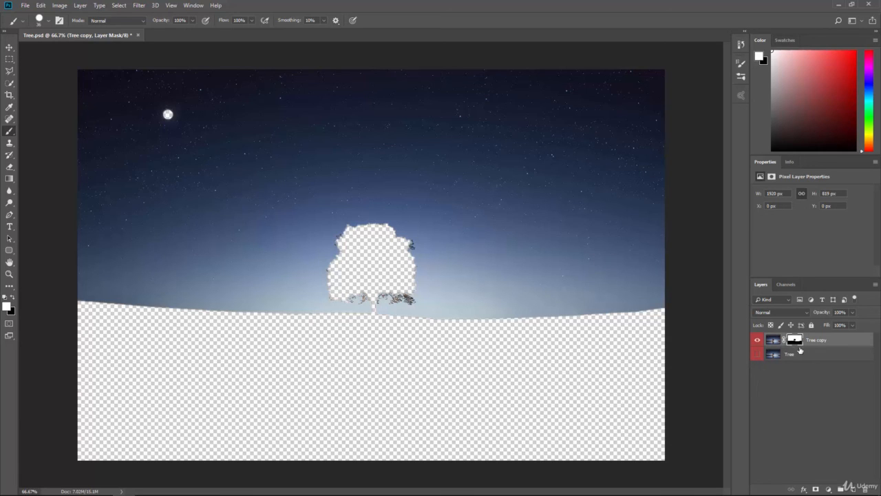
# Paint black on the Tree copy's layer mask in a straight stroke along the top of the tree to hide that area.
pyautogui.click(795, 340)
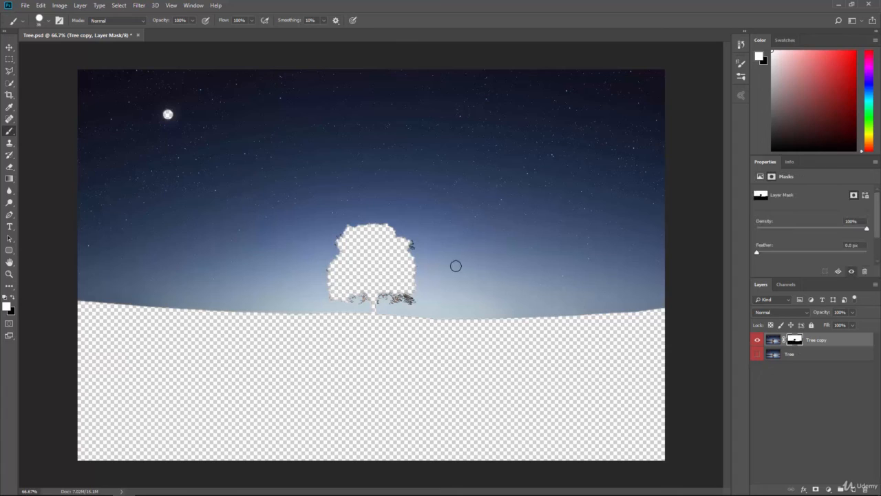
pyautogui.click(5, 298)
pyautogui.click(389, 223)
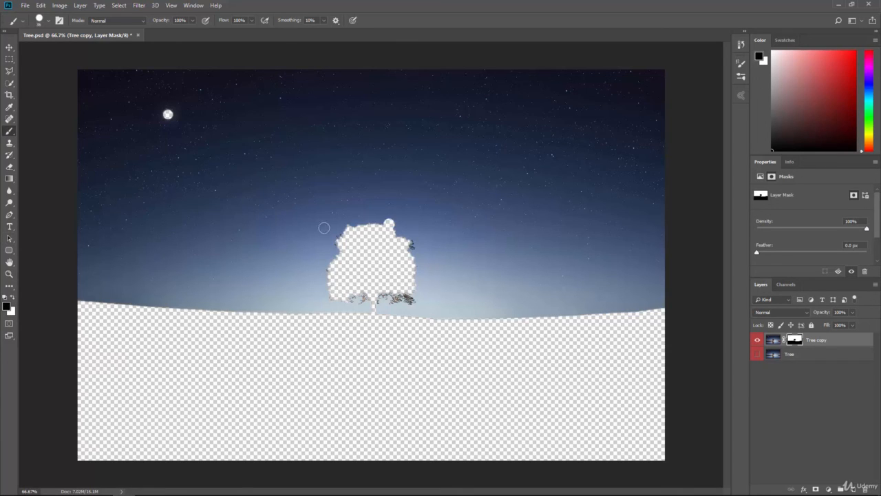
pyautogui.keyDown('shift'); pyautogui.click(323, 227); pyautogui.keyUp('shift')
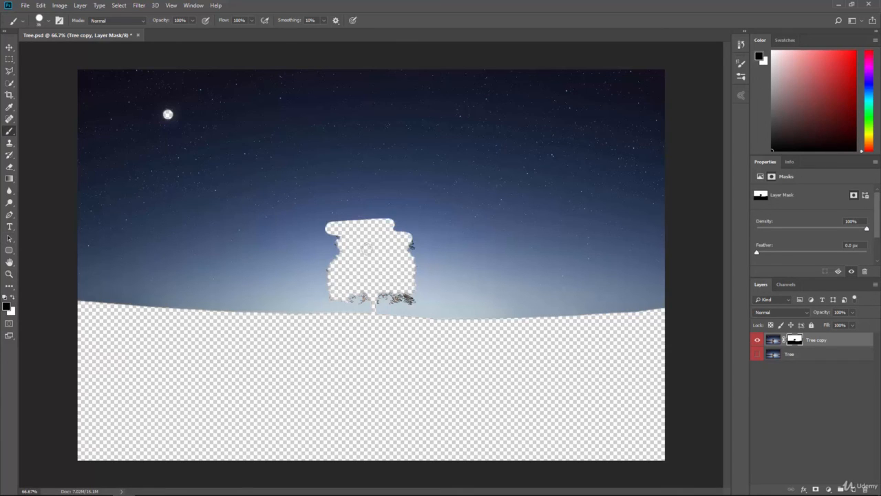
# Paint white on the layer mask to reveal the upper part of the tree, and show only the original Tree layer.
pyautogui.click(14, 297)
pyautogui.moveTo(356, 226)
pyautogui.mouseDown()
pyautogui.moveTo(395, 220)
pyautogui.moveTo(349, 218)
pyautogui.moveTo(337, 232)
pyautogui.moveTo(388, 240)
pyautogui.moveTo(406, 256)
pyautogui.moveTo(417, 226)
pyautogui.moveTo(410, 256)
pyautogui.moveTo(340, 260)
pyautogui.moveTo(357, 253)
pyautogui.moveTo(343, 262)
pyautogui.moveTo(413, 272)
pyautogui.moveTo(332, 262)
pyautogui.moveTo(406, 276)
pyautogui.mouseUp()
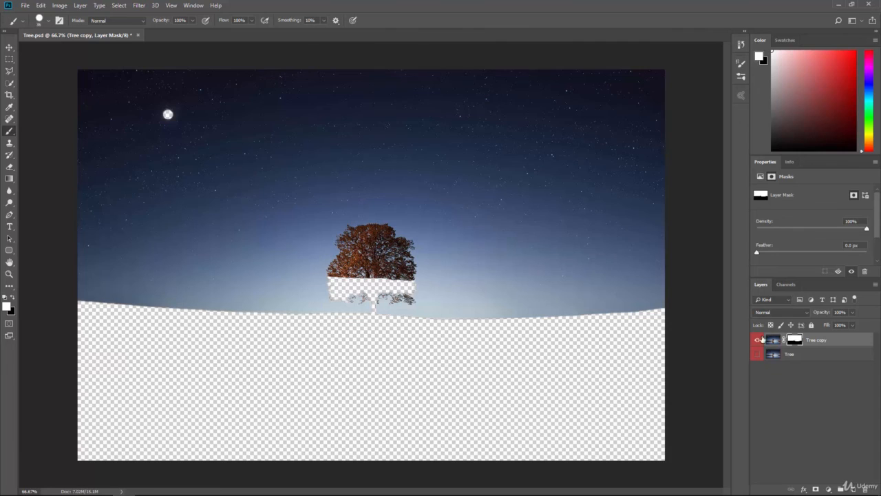
pyautogui.keyDown('alt'); pyautogui.click(758, 353); pyautogui.keyUp('alt')
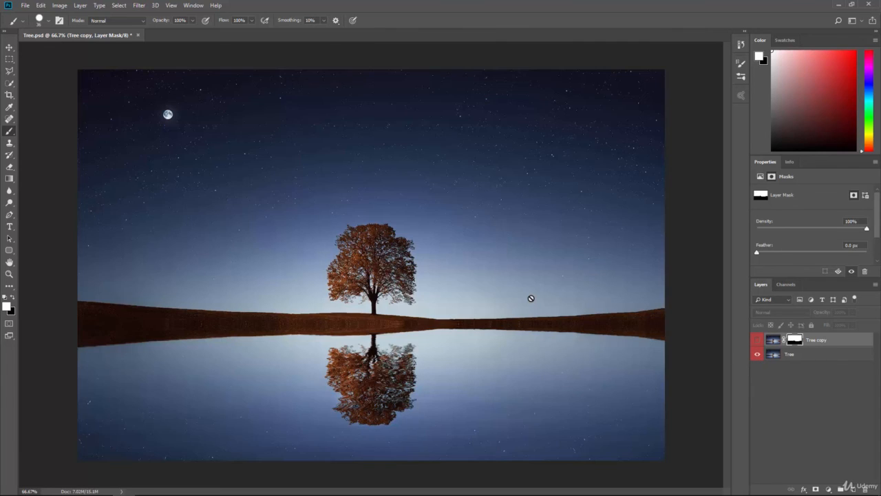